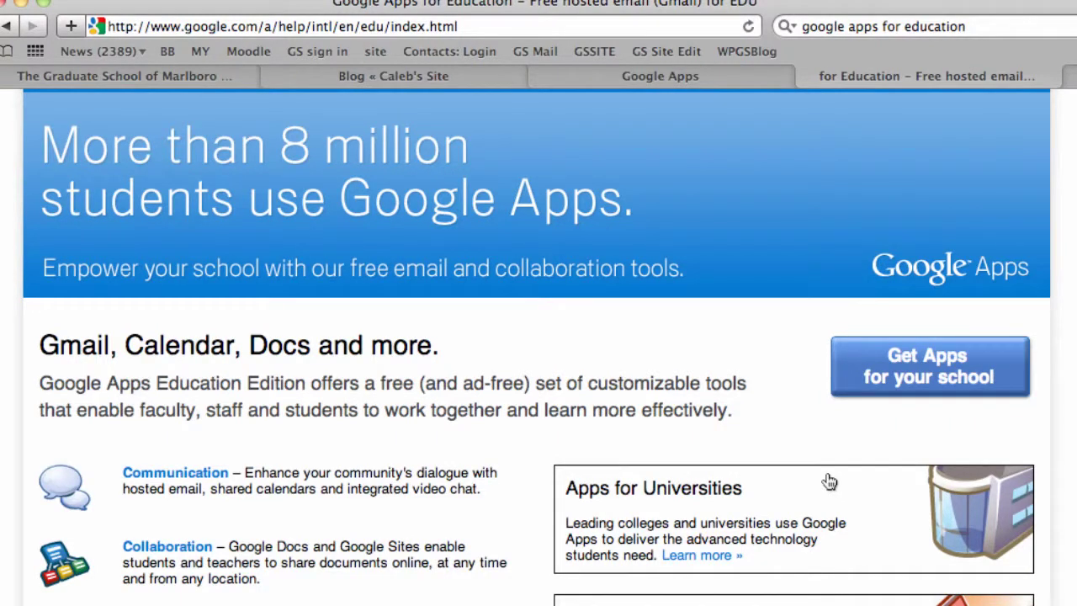
- Load the 'Get apps for your school!' page listing College / University and K-12 options
left_click(896, 364)
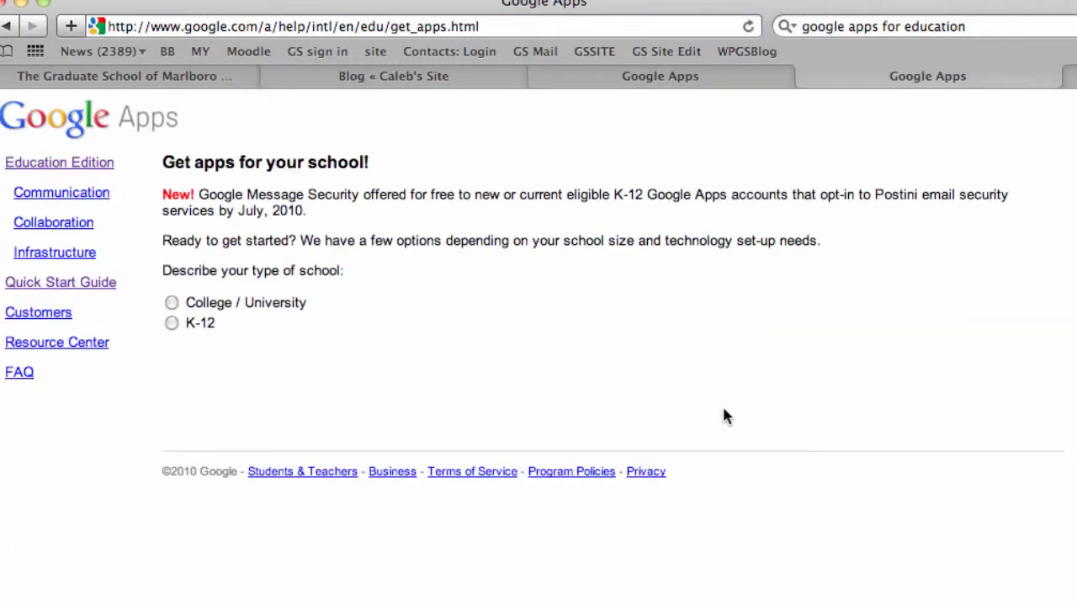